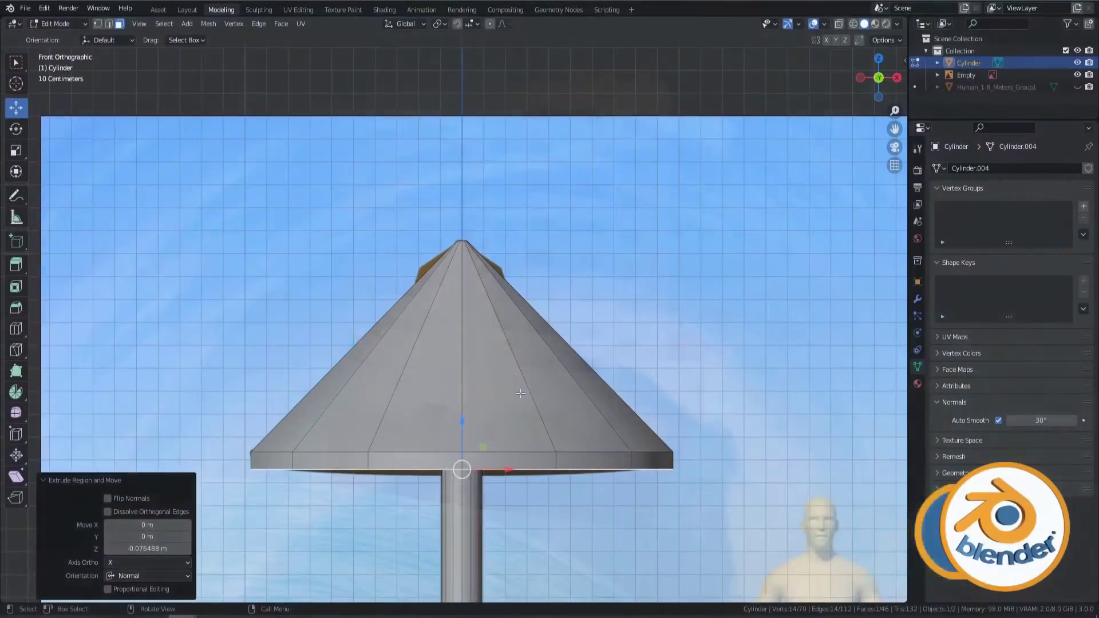
Cut four edge loops around the umbrella cone with Ctrl+R, then pan toward the standing figure.
{"action": "key", "text": "ctrl+r"}
{"action": "scroll", "coordinate": [443, 379], "scroll_direction": "up", "scroll_amount": 3}
{"action": "left_click", "coordinate": [430, 313]}
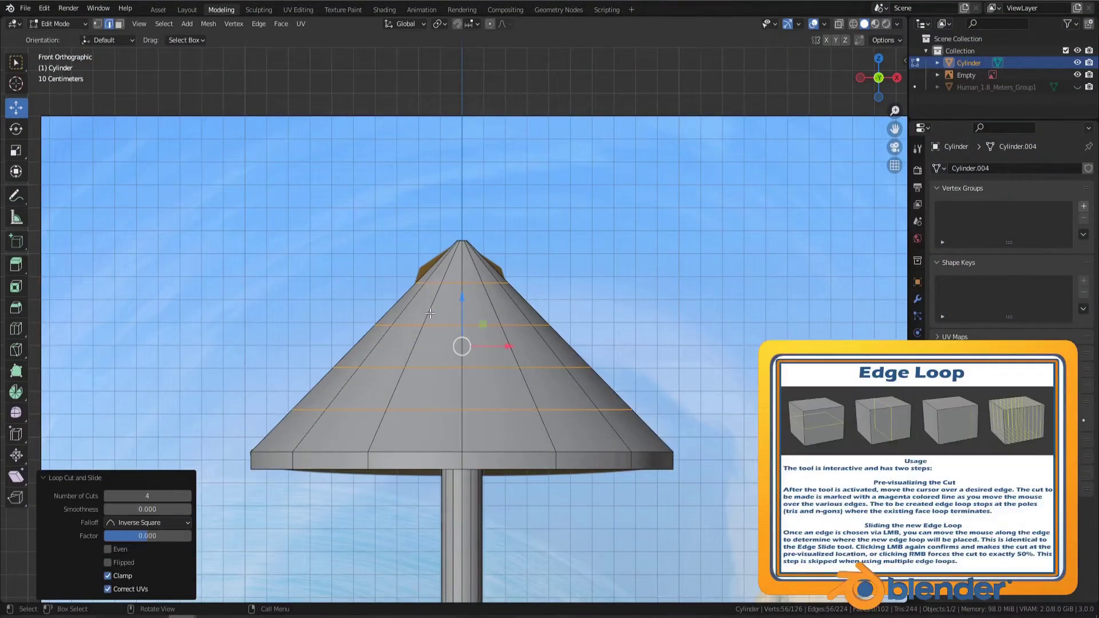
{"action": "scroll", "coordinate": [421, 363], "scroll_direction": "down", "scroll_amount": 1}
{"action": "middle_click_drag", "start_coordinate": [603, 406], "coordinate": [530, 342], "text": "shift"}
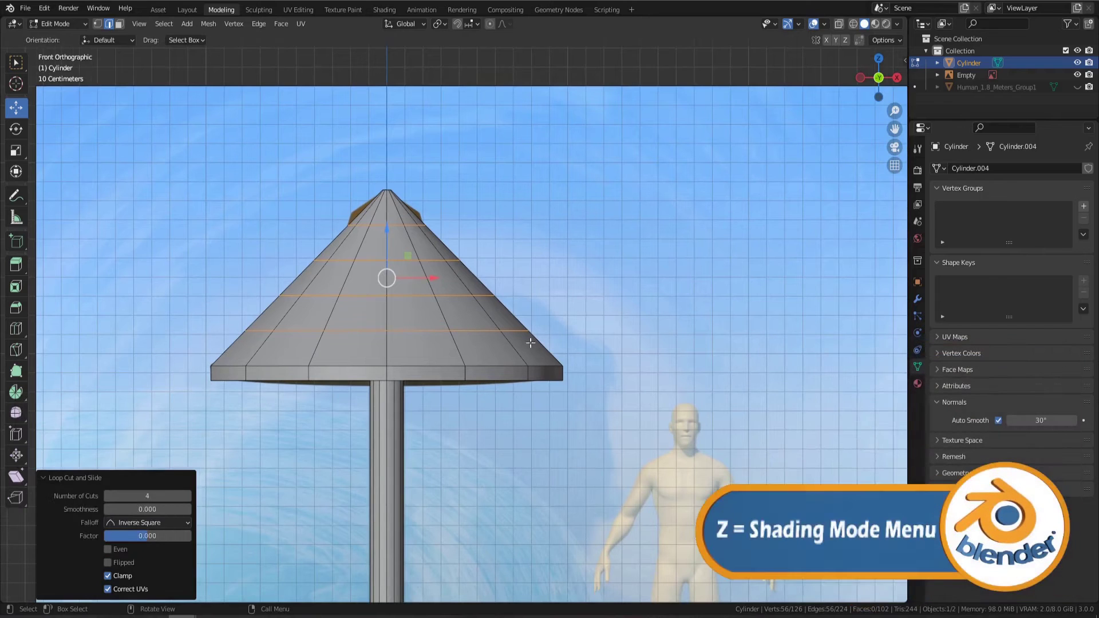
{"action": "key", "text": "Escape"}
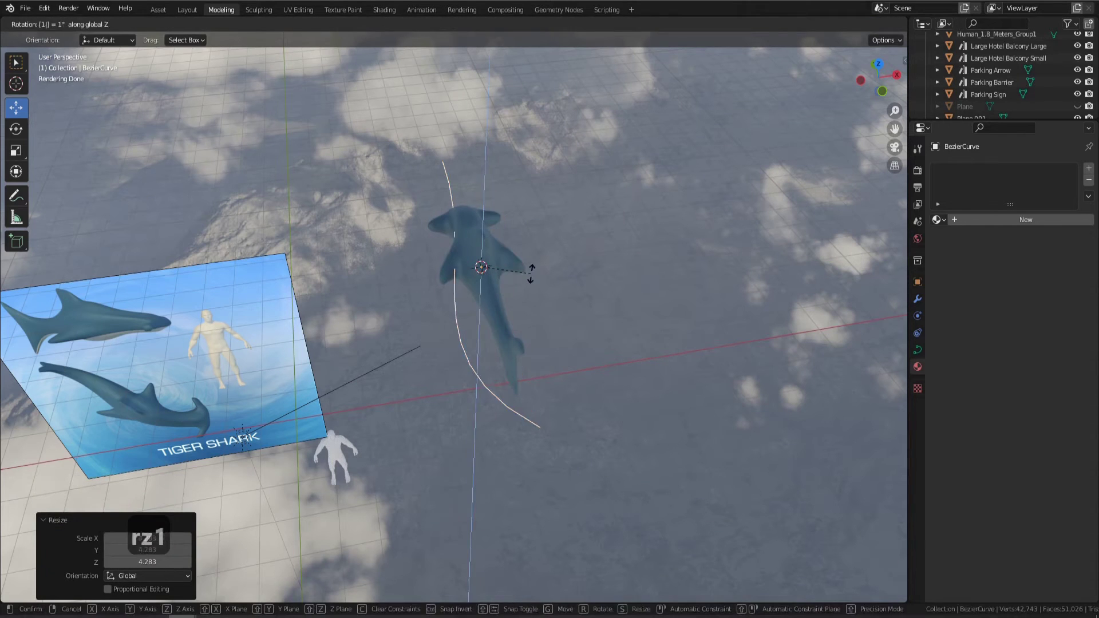
Shift the curve left along X and add a Curve modifier to the shark.
{"action": "left_click_drag", "start_coordinate": [520, 261], "coordinate": [490, 278]}
{"action": "key", "text": "Tab"}
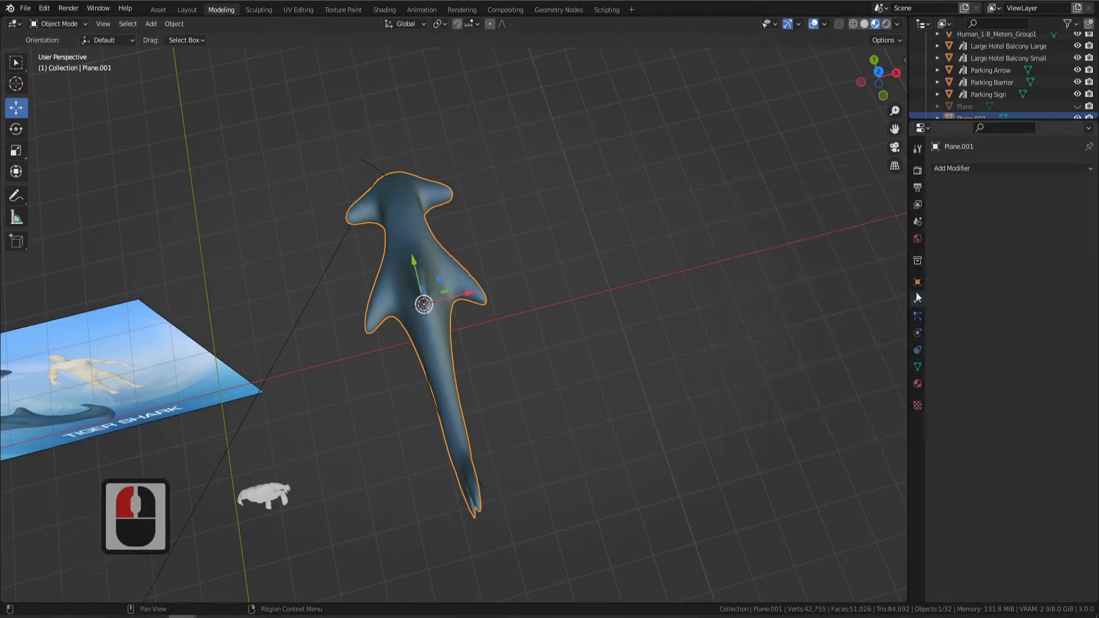
{"action": "left_click", "coordinate": [1010, 168]}
{"action": "left_click", "coordinate": [966, 220]}
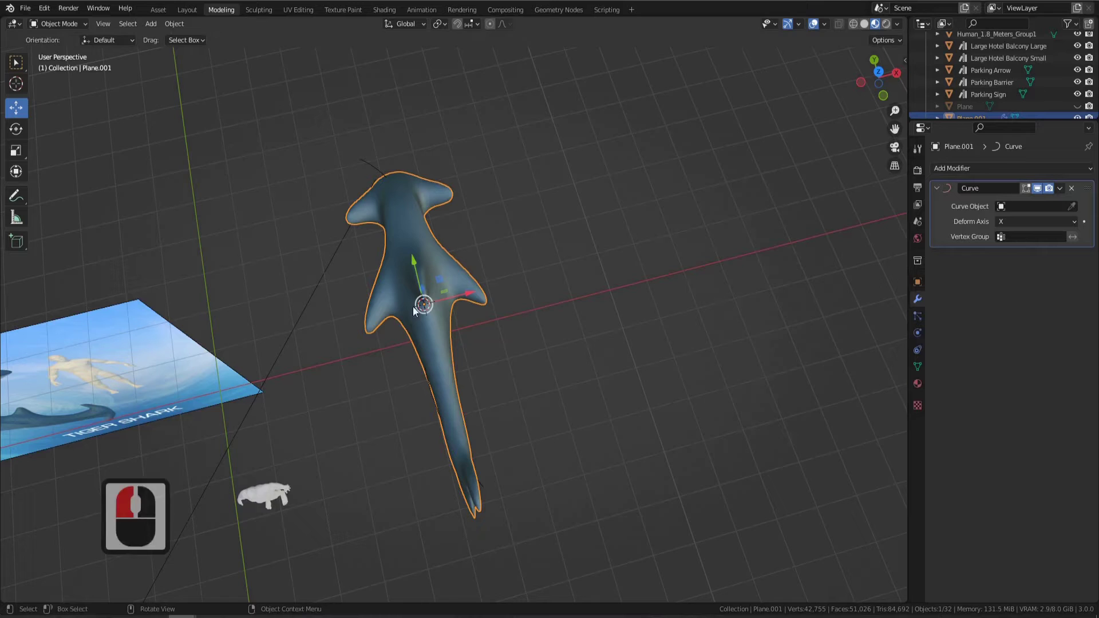
Set BezierCurve as the modifier's curve object and slide the shark along it.
{"action": "left_click", "coordinate": [374, 155]}
{"action": "left_click_drag", "start_coordinate": [415, 261], "coordinate": [426, 466]}
{"action": "middle_click_drag", "start_coordinate": [426, 467], "coordinate": [324, 301]}
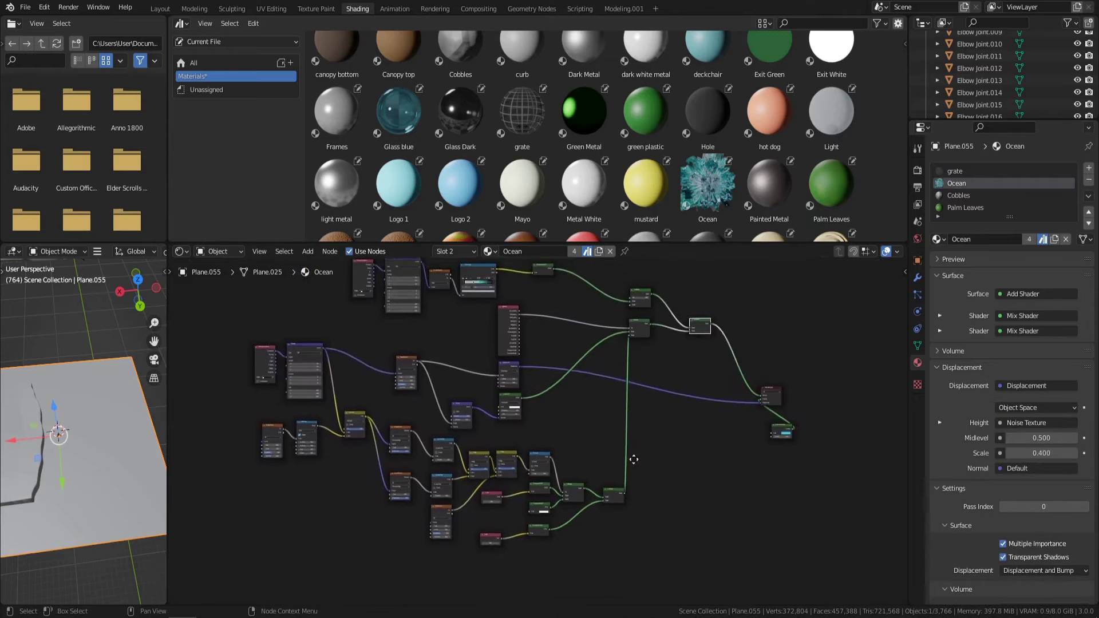
Inspect the Cobbles material's node tree and resize the material browser area.
{"action": "left_click", "coordinate": [959, 195]}
{"action": "key", "text": "Home"}
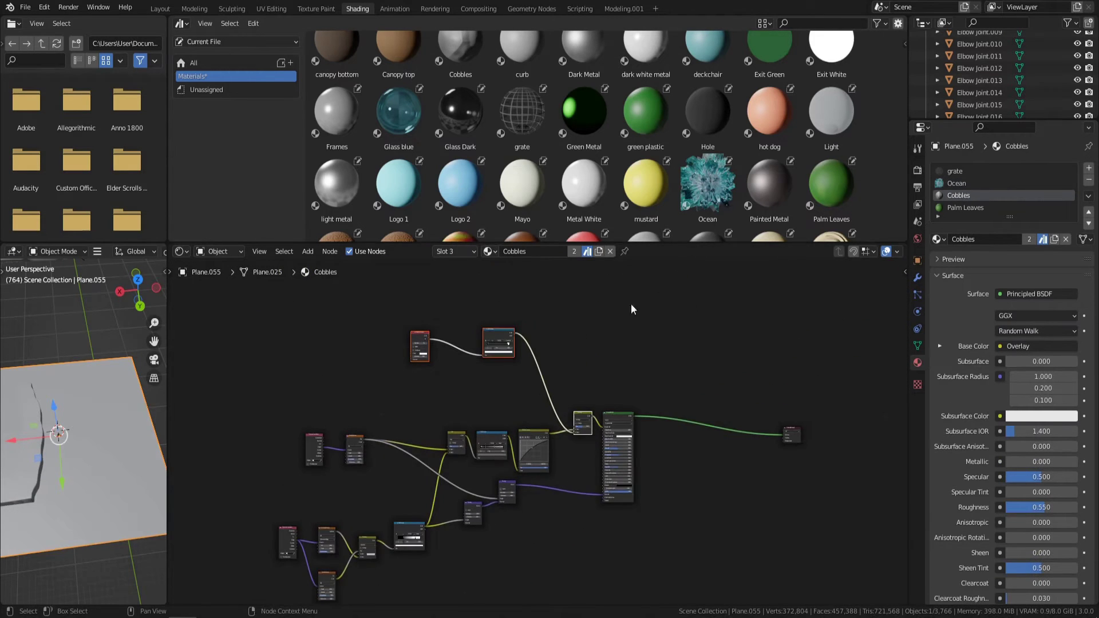
{"action": "left_click_drag", "start_coordinate": [739, 245], "coordinate": [739, 496]}
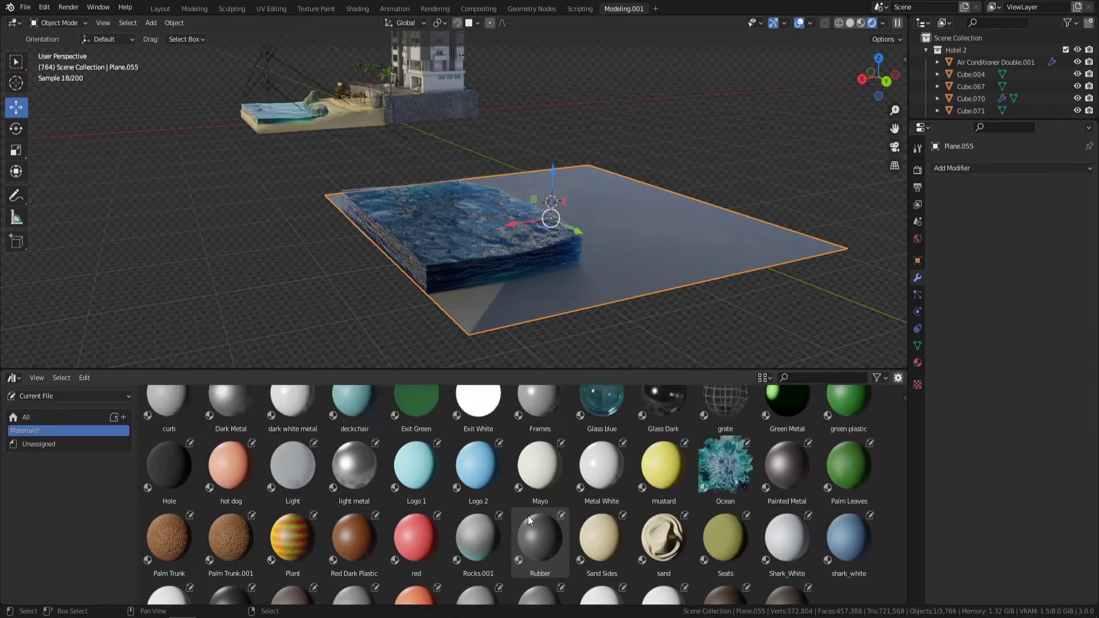
Drag Plant, Palm Trunk.001 and Glass blue from the Asset Browser onto the large plane.
{"action": "scroll", "coordinate": [528, 516], "scroll_direction": "up", "scroll_amount": 2}
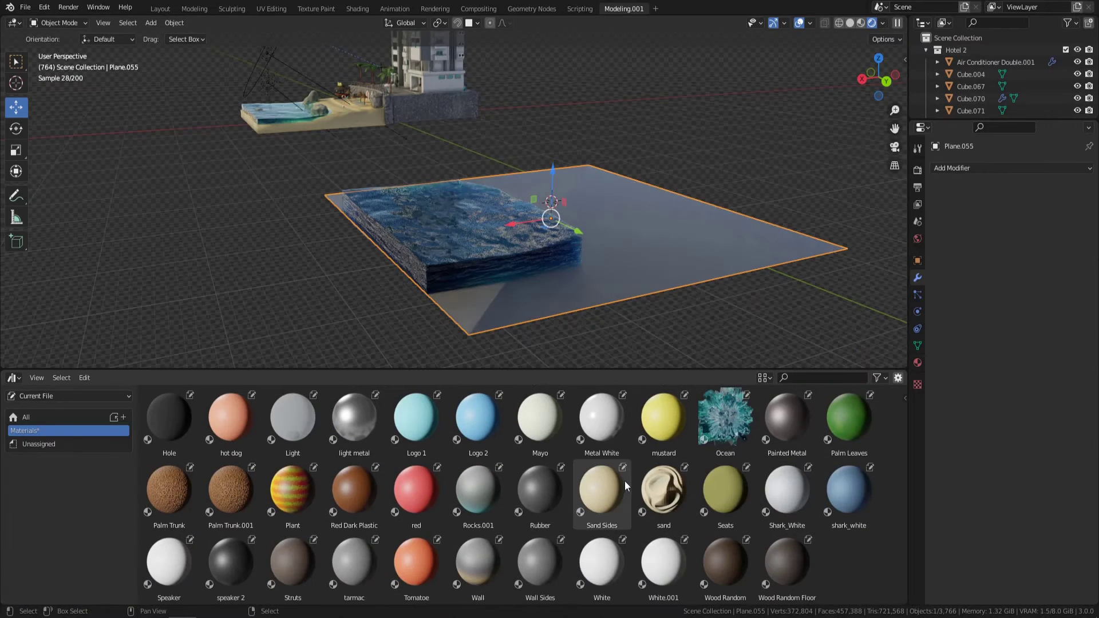
{"action": "left_click", "coordinate": [275, 493]}
{"action": "left_click_drag", "start_coordinate": [683, 230], "coordinate": [683, 229]}
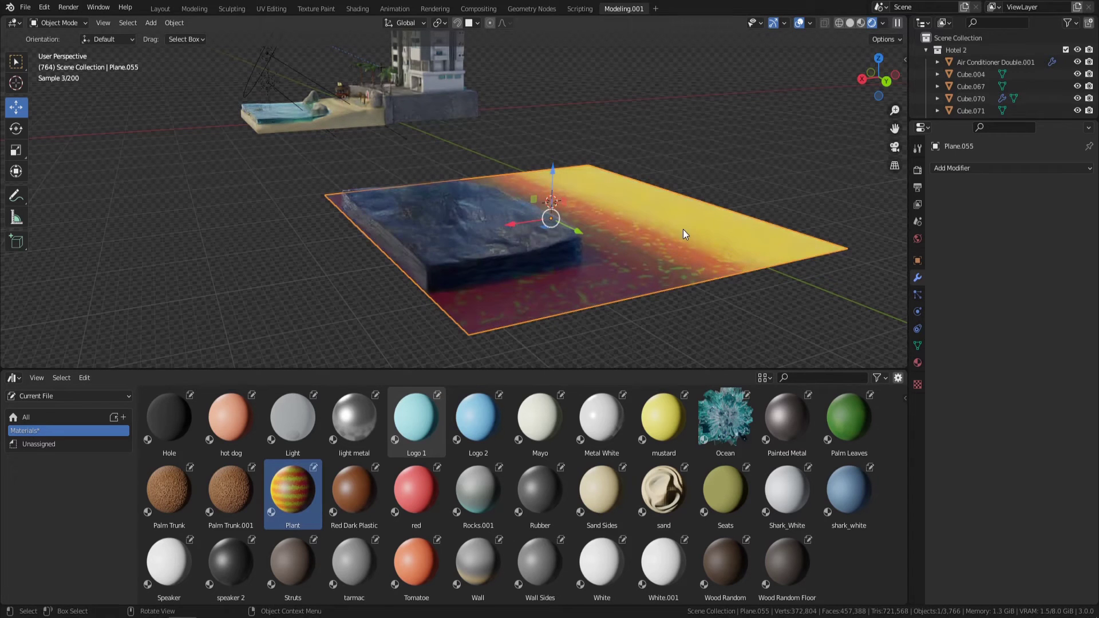
{"action": "left_click_drag", "start_coordinate": [210, 518], "coordinate": [706, 242]}
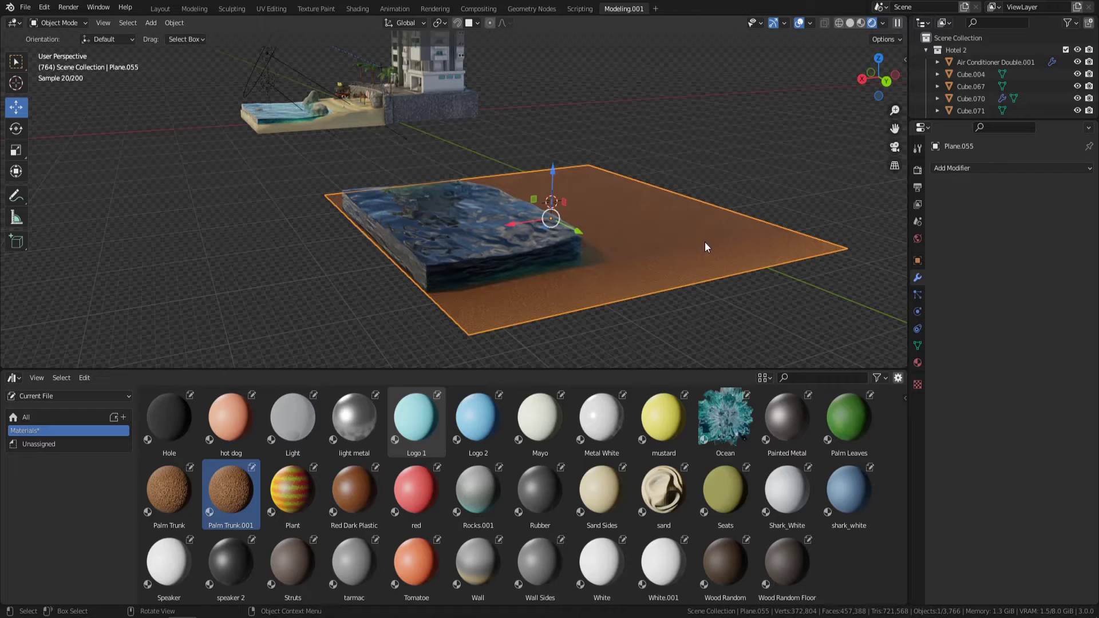
{"action": "scroll", "coordinate": [633, 531], "scroll_direction": "up", "scroll_amount": 5}
{"action": "left_click_drag", "start_coordinate": [631, 530], "coordinate": [694, 244]}
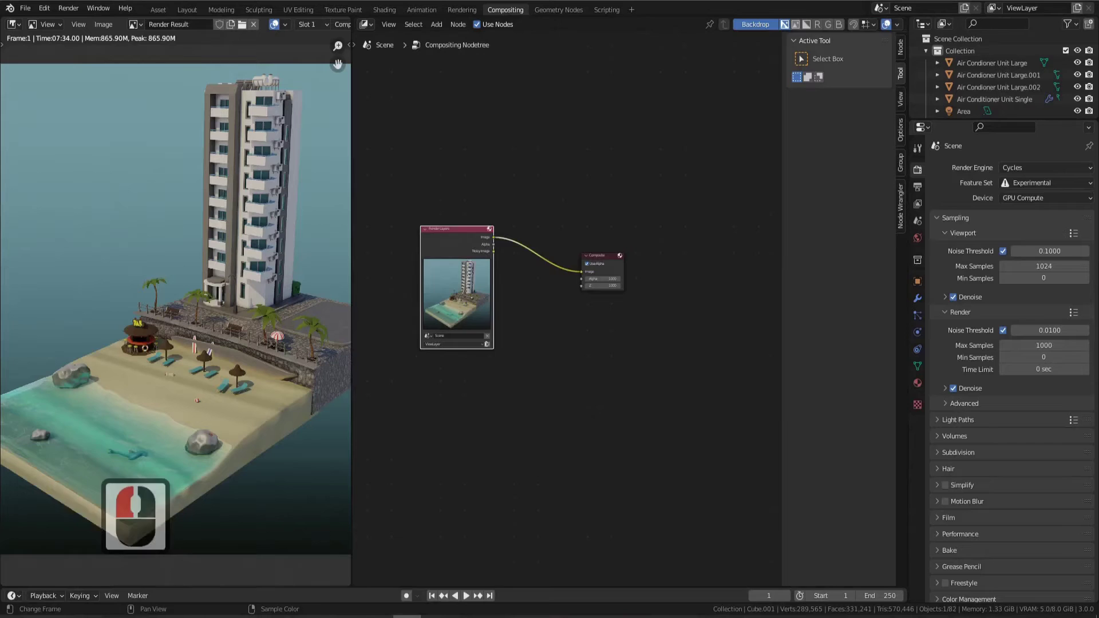
Drop Glass blue on the plane and add a midpoint to the RGB Curves graph.
{"action": "left_click_drag", "start_coordinate": [626, 270], "coordinate": [670, 347]}
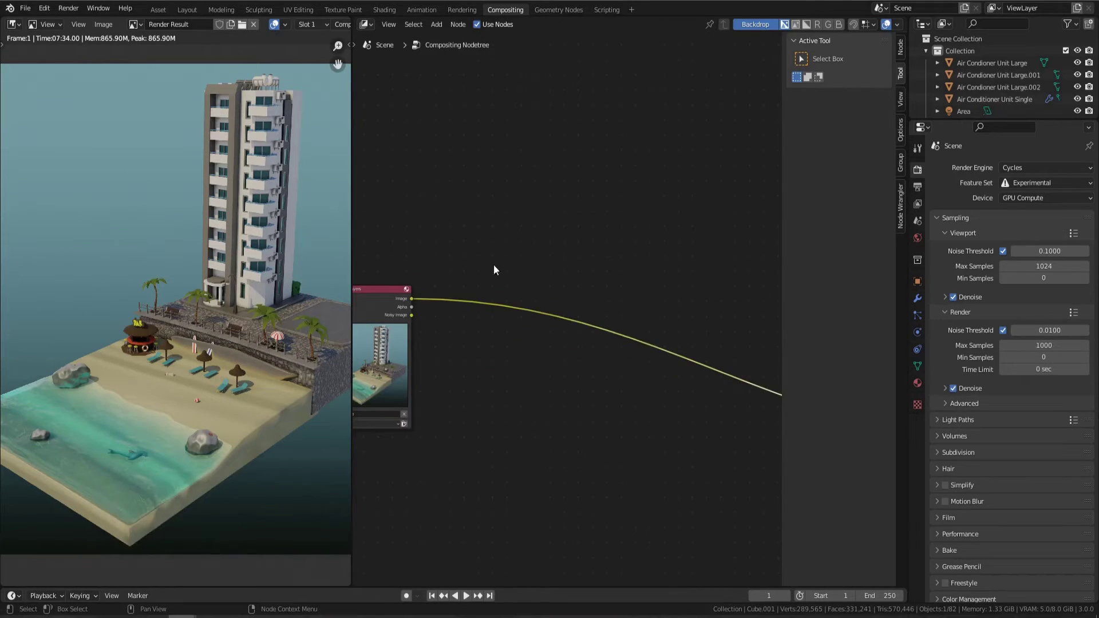
{"action": "scroll", "coordinate": [626, 231], "scroll_direction": "up", "scroll_amount": 2}
{"action": "left_click", "coordinate": [519, 235]}
{"action": "scroll", "coordinate": [537, 291], "scroll_direction": "down", "scroll_amount": 3}
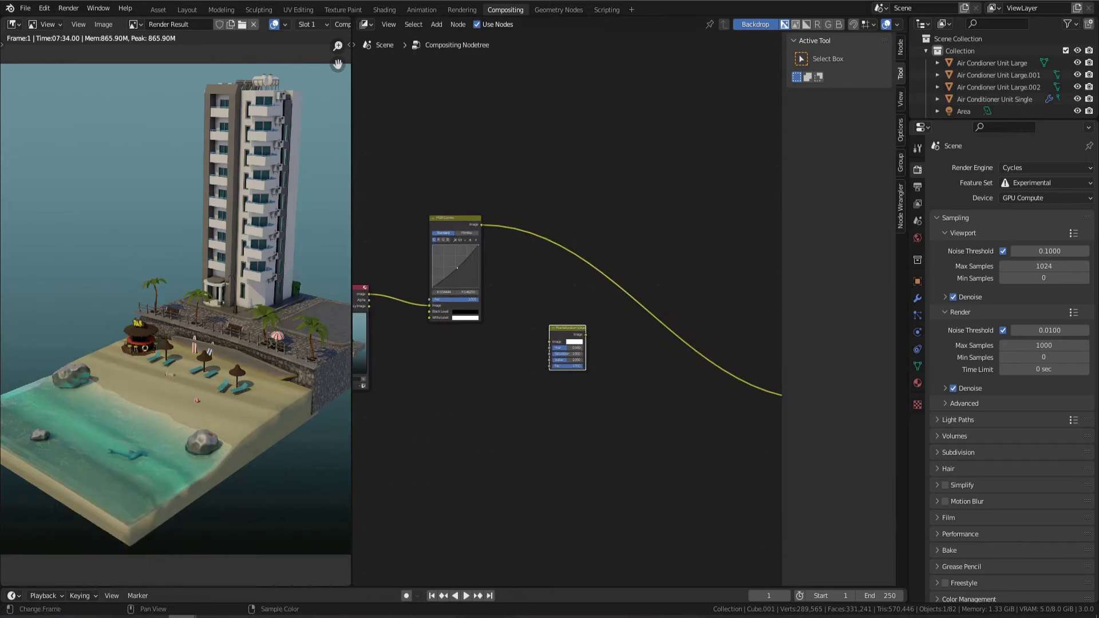
Zoom in on the Hue Saturation Value, Overlay and Color Balance nodes.
{"action": "scroll", "coordinate": [422, 280], "scroll_direction": "up", "scroll_amount": 5}
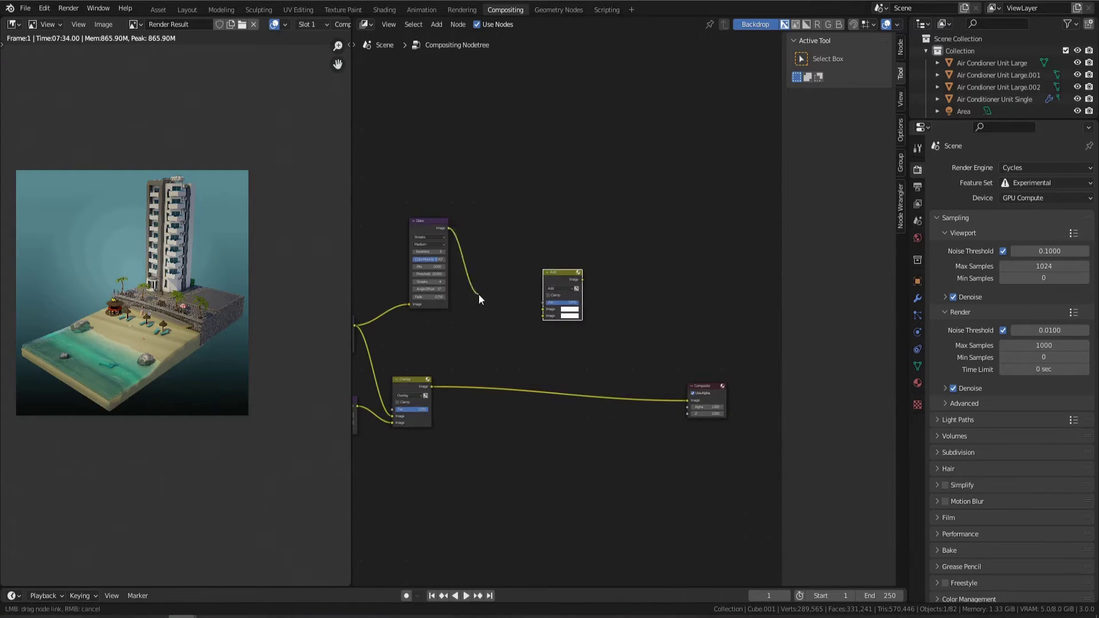
{"action": "scroll", "coordinate": [548, 381], "scroll_direction": "up", "scroll_amount": 3}
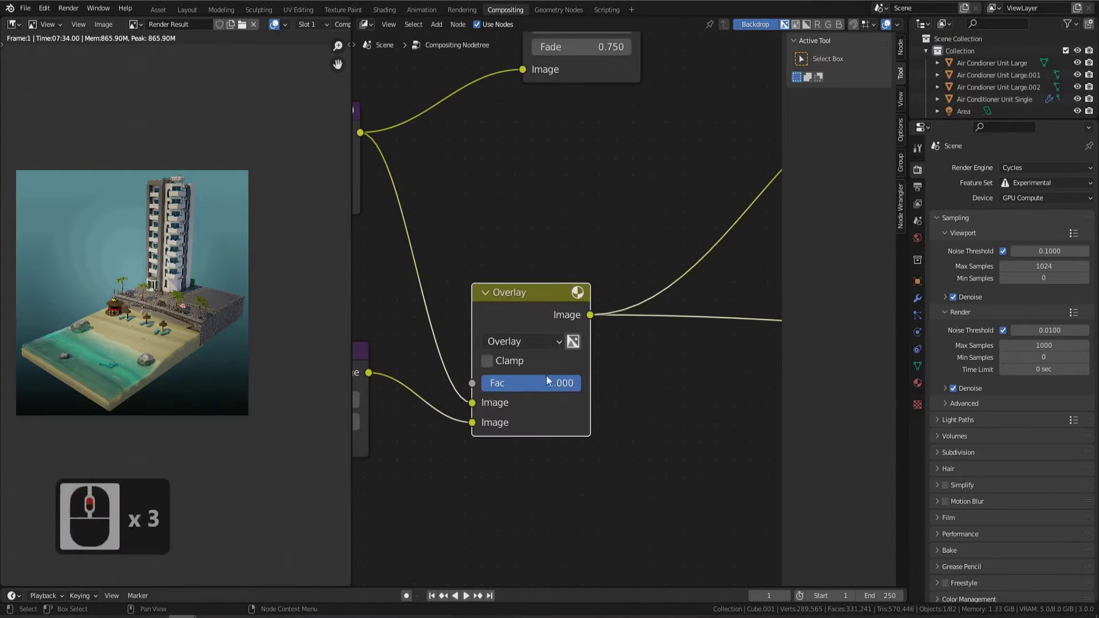
{"action": "scroll", "coordinate": [668, 310], "scroll_direction": "down", "scroll_amount": 5}
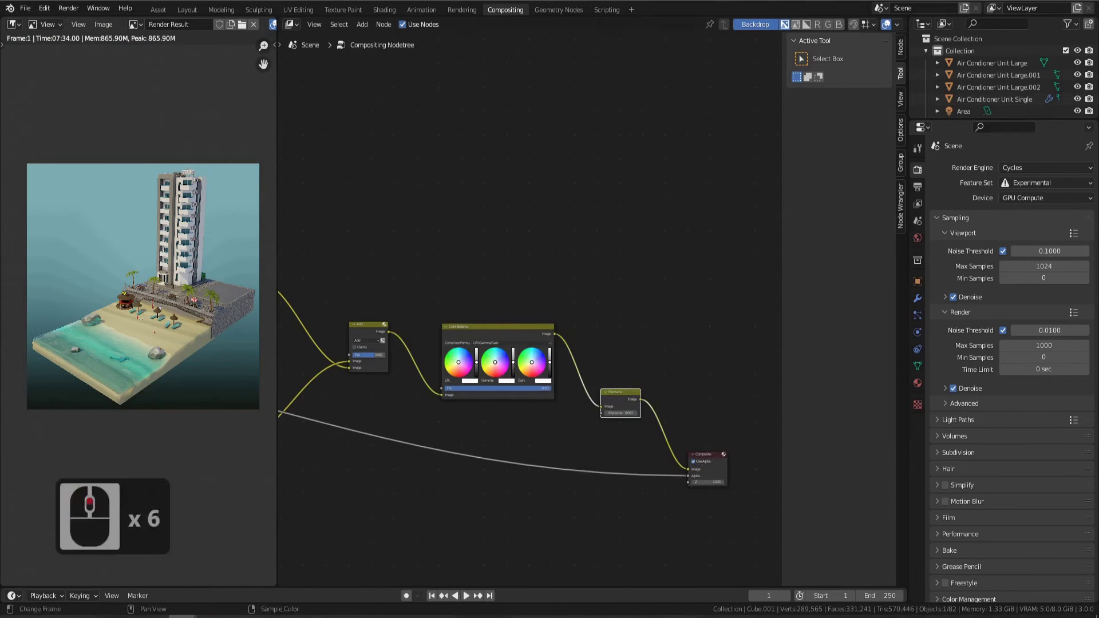
{"action": "scroll", "coordinate": [504, 344], "scroll_direction": "up", "scroll_amount": 7}
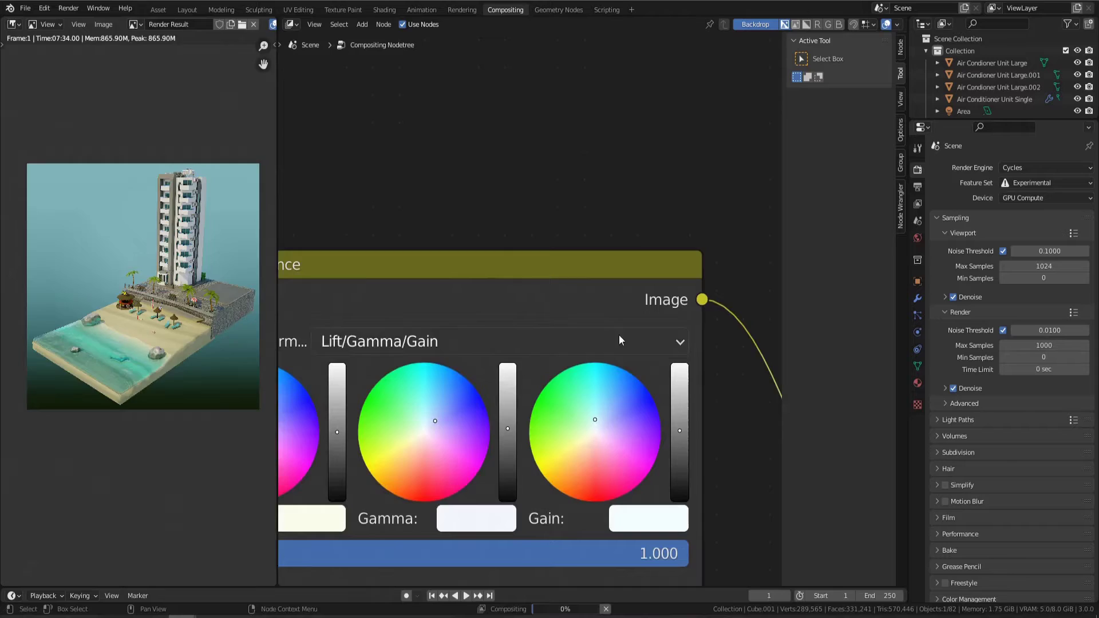
{"action": "scroll", "coordinate": [441, 247], "scroll_direction": "down", "scroll_amount": 20}
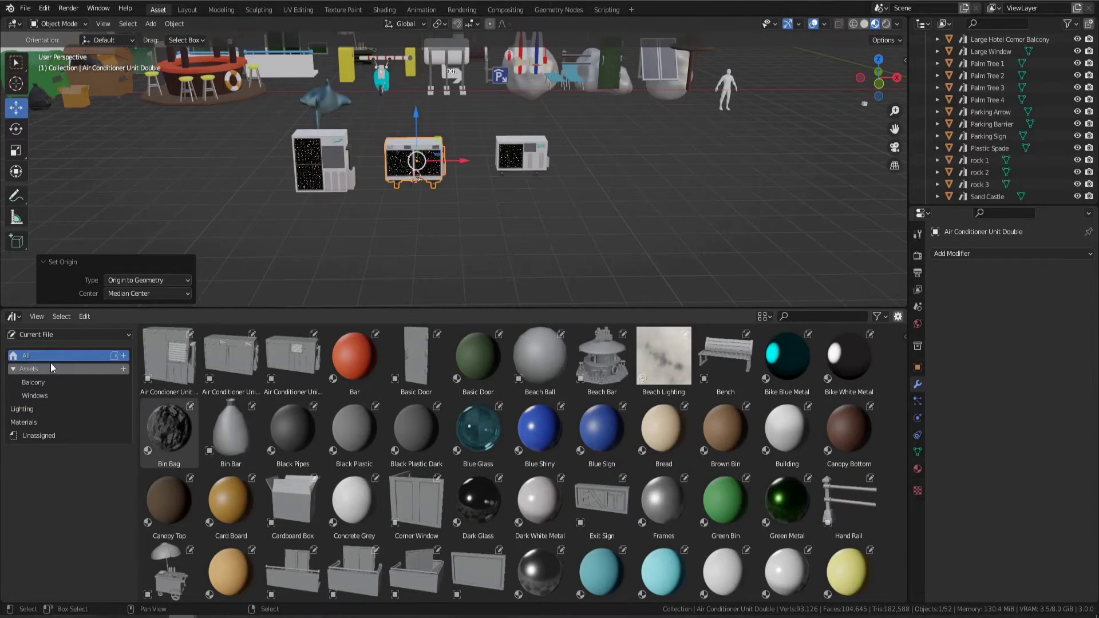
Place the Air Conditioner Unit Double asset in the scene.
{"action": "left_click", "coordinate": [50, 368]}
{"action": "left_click_drag", "start_coordinate": [231, 358], "coordinate": [487, 306]}
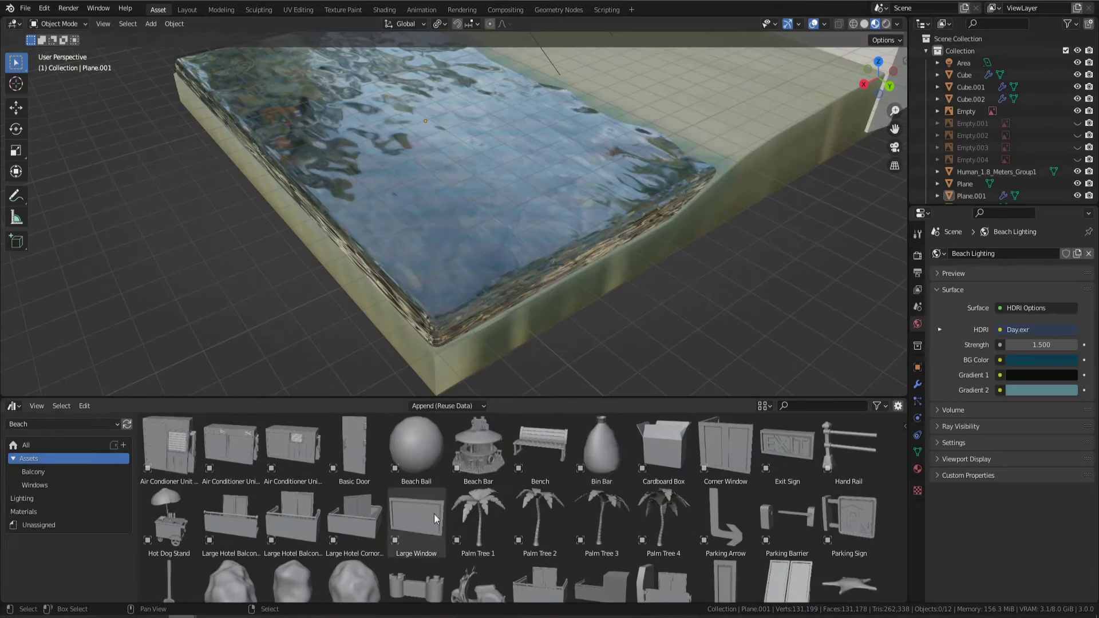
{"action": "scroll", "coordinate": [355, 492], "scroll_direction": "down", "scroll_amount": 2}
Drop a rock asset on the sand by the water and preview it in rendered shading.
{"action": "left_click", "coordinate": [353, 492]}
{"action": "left_click_drag", "start_coordinate": [353, 492], "coordinate": [547, 193]}
{"action": "mouse_move", "coordinate": [546, 192]}
{"action": "middle_mouse_down"}
{"action": "mouse_move", "coordinate": [543, 220]}
{"action": "mouse_move", "coordinate": [515, 258]}
{"action": "mouse_move", "coordinate": [555, 304]}
{"action": "middle_mouse_up"}
{"action": "key", "text": "z"}
{"action": "left_click", "coordinate": [542, 234]}
{"action": "scroll", "coordinate": [515, 258], "scroll_direction": "down", "scroll_amount": 3}
{"action": "scroll", "coordinate": [507, 281], "scroll_direction": "up", "scroll_amount": 3}
{"action": "scroll", "coordinate": [507, 280], "scroll_direction": "down", "scroll_amount": 2}
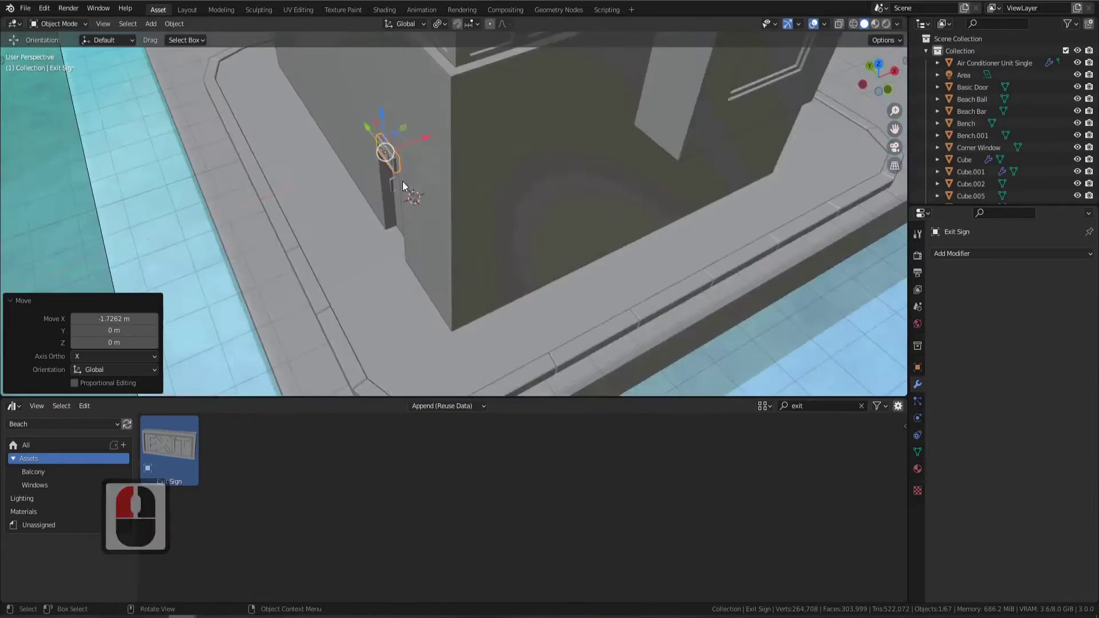
{"action": "scroll", "coordinate": [403, 180], "scroll_direction": "down", "scroll_amount": 4}
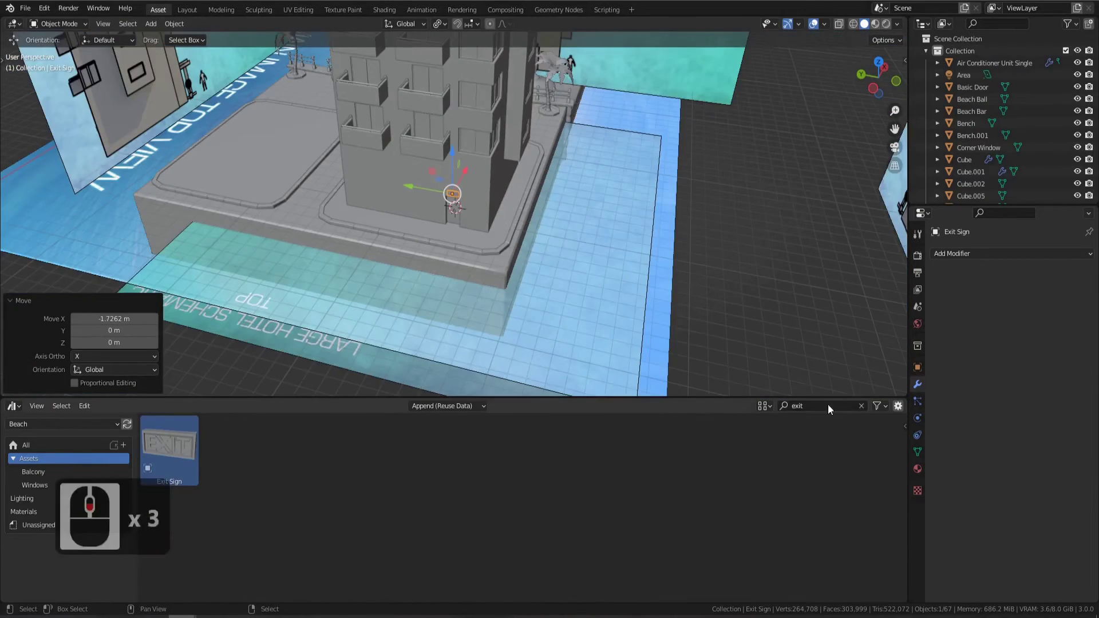
Search 'bin' and place the Wheely Bin Green Closed and Wheely Bin Brown Open beside the hotel.
{"action": "type", "text": "bin"}
{"action": "left_click_drag", "start_coordinate": [292, 446], "coordinate": [749, 283]}
{"action": "left_click_drag", "start_coordinate": [231, 446], "coordinate": [660, 325]}
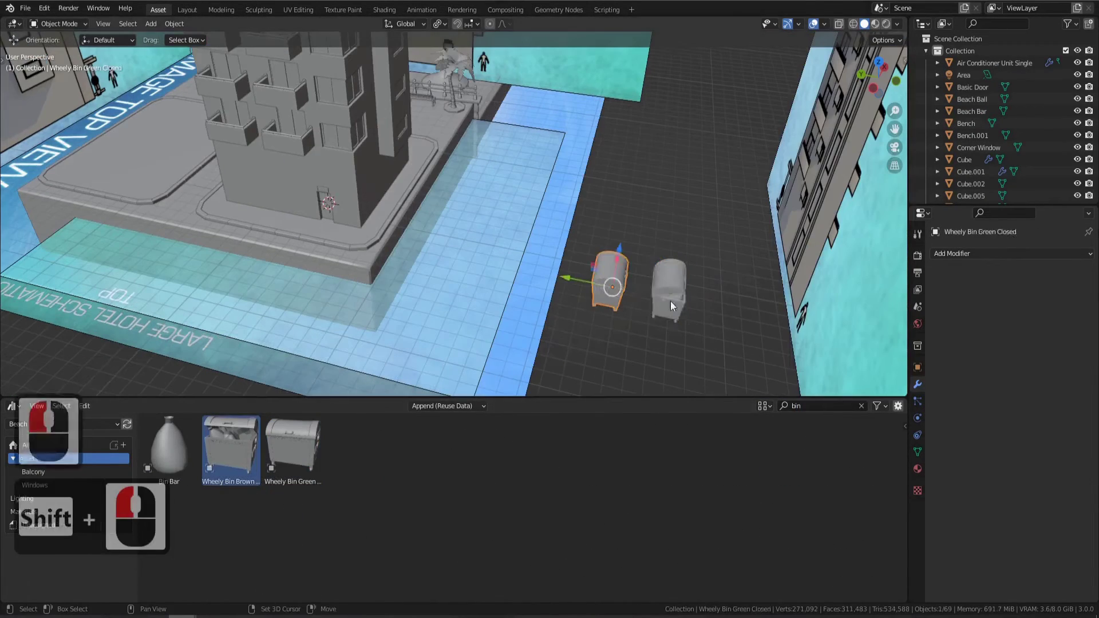
Rotate both wheely bins -90 degrees around Z.
{"action": "key", "text": "r"}
{"action": "key", "text": "z"}
{"action": "key", "text": "minus"}
{"action": "key", "text": "9"}
{"action": "key", "text": "0"}
{"action": "key", "text": "Return"}
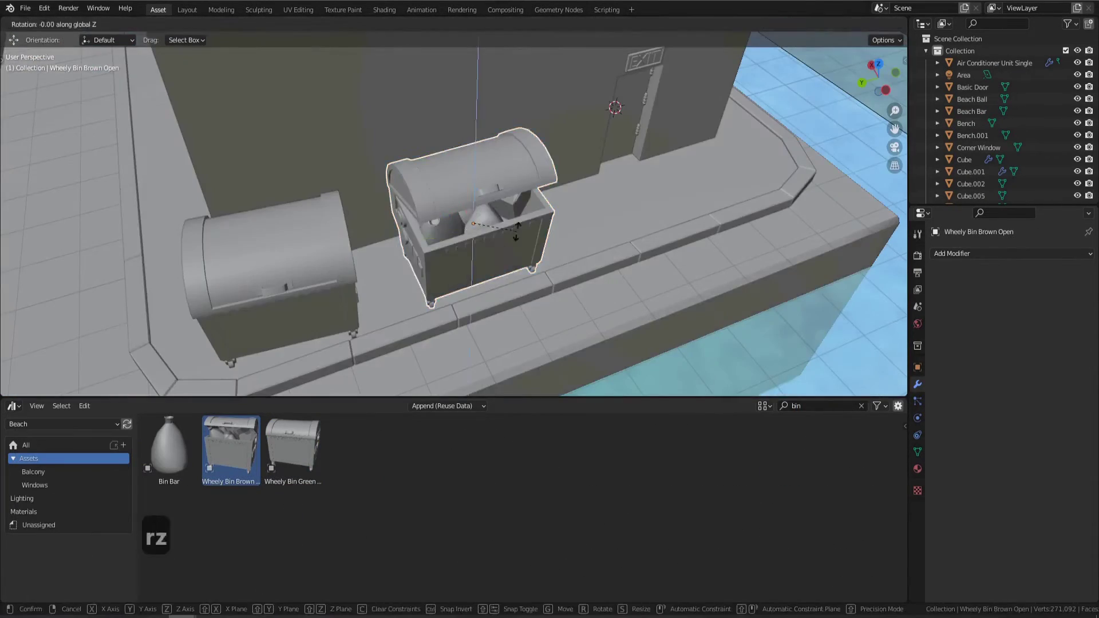
Slide the brown bin alongside the green one and add a Bin Bar bag beside them.
{"action": "key", "text": "g"}
{"action": "left_click", "coordinate": [402, 238]}
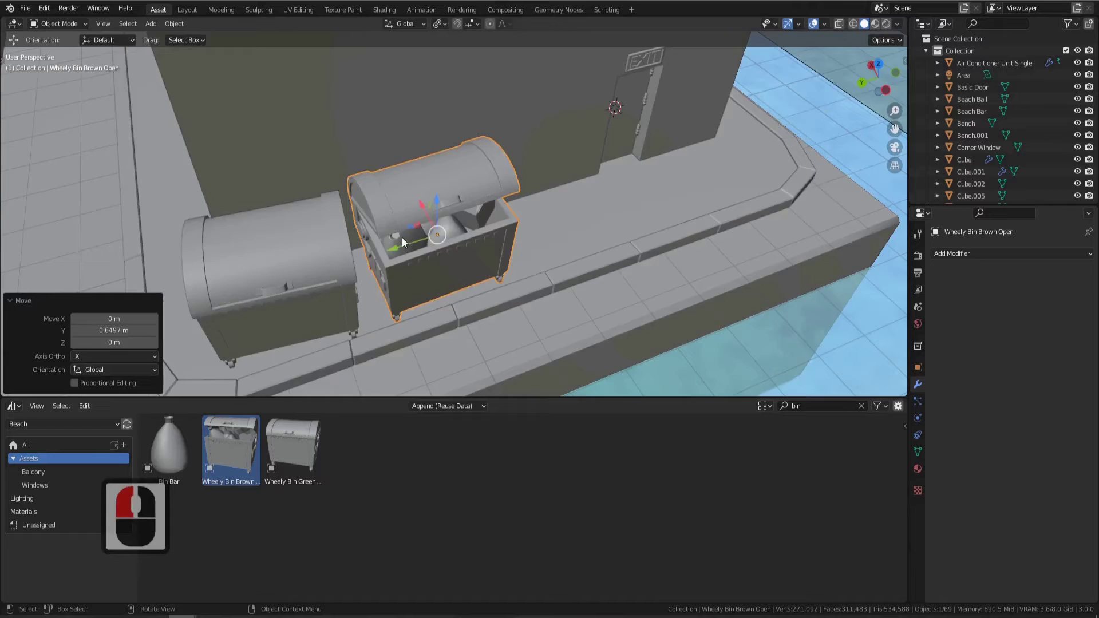
{"action": "middle_click_drag", "start_coordinate": [402, 238], "coordinate": [379, 303]}
{"action": "left_click_drag", "start_coordinate": [169, 447], "coordinate": [479, 238]}
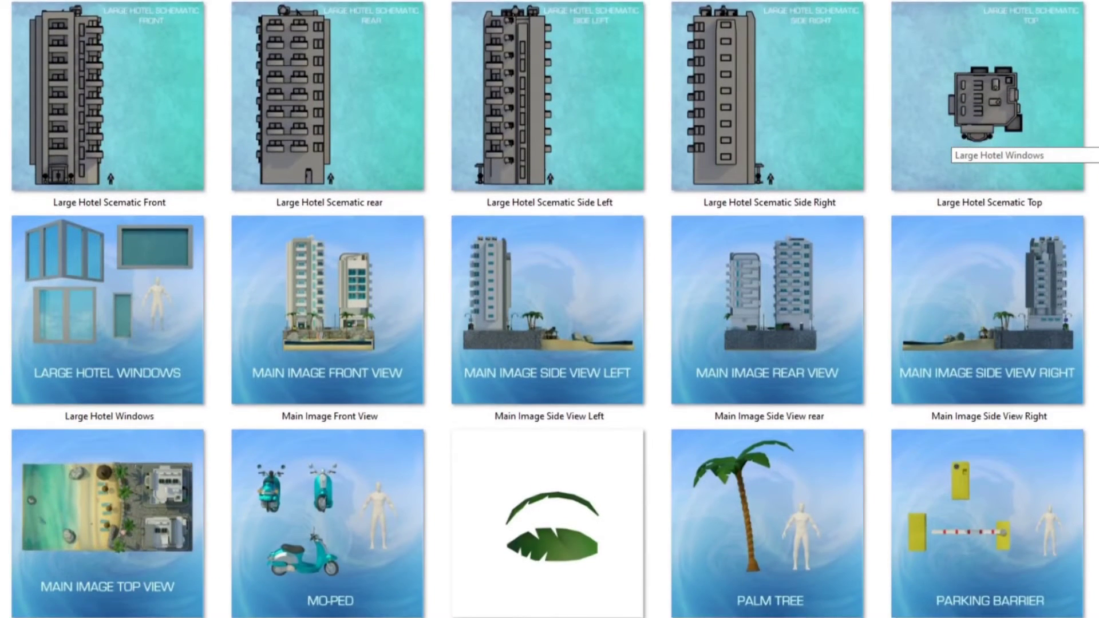
Scroll through the hotel and beach reference thumbnails down to the Small Hotel images.
{"action": "scroll", "coordinate": [950, 150], "scroll_direction": "down", "scroll_amount": 3}
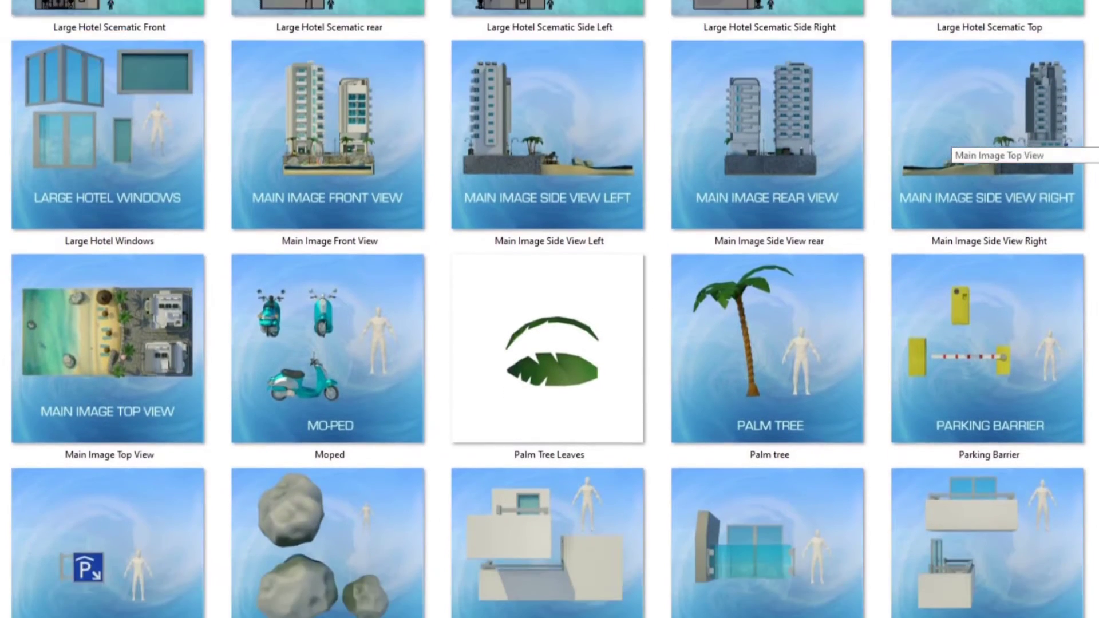
{"action": "scroll", "coordinate": [950, 150], "scroll_direction": "down", "scroll_amount": 3}
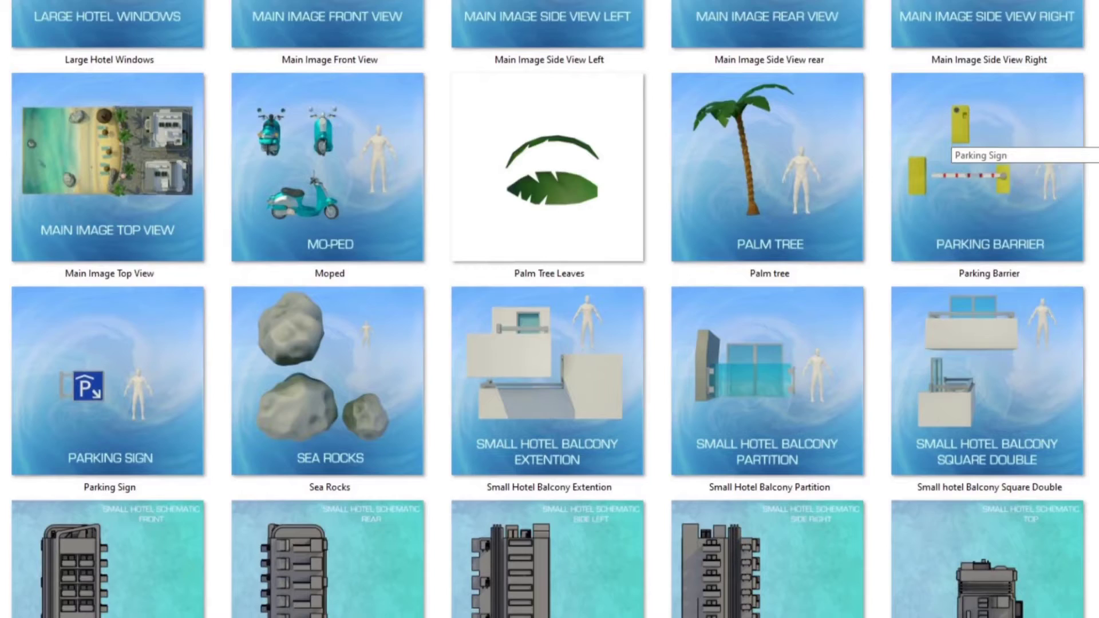
{"action": "scroll", "coordinate": [950, 150], "scroll_direction": "down", "scroll_amount": 3}
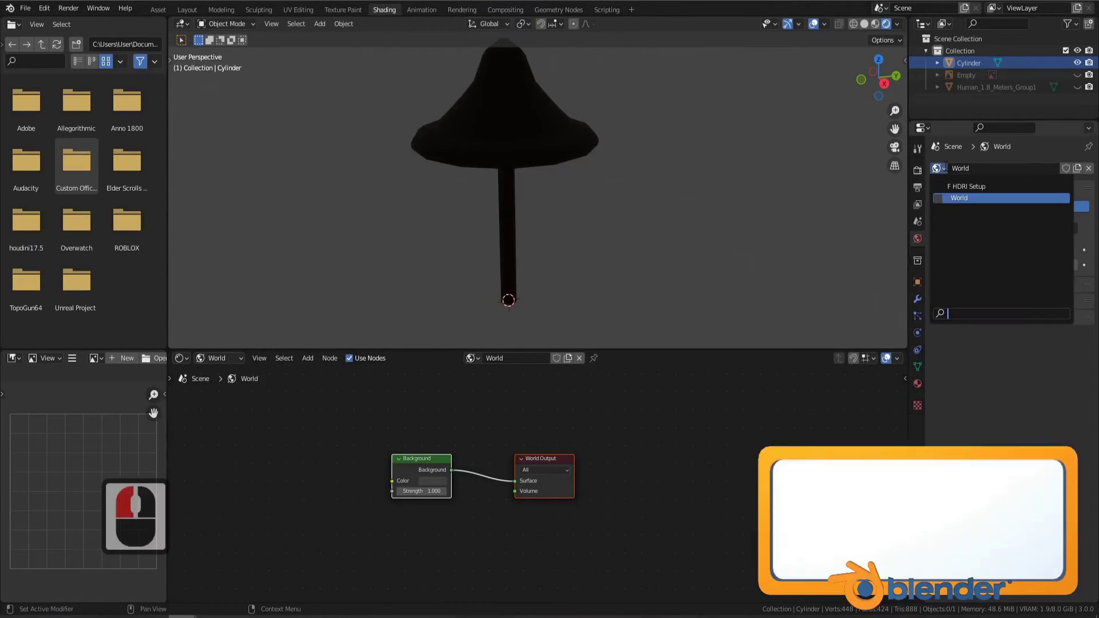
Make HDRI Setup the active world and load Day.exr into its Environment Texture node.
{"action": "key", "text": "Return"}
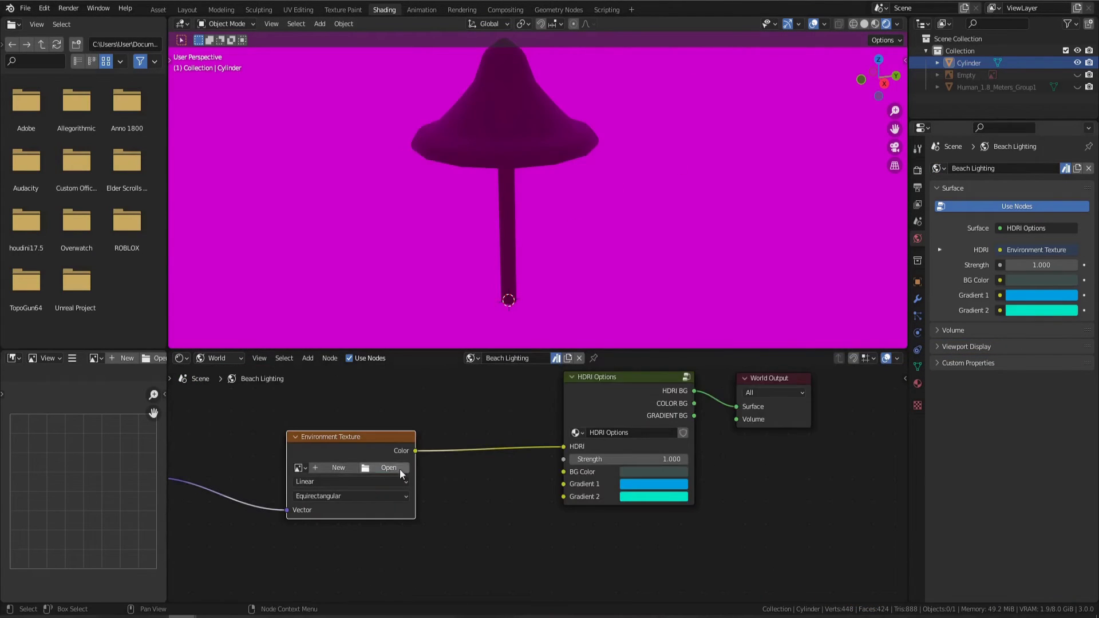
{"action": "left_click", "coordinate": [400, 469]}
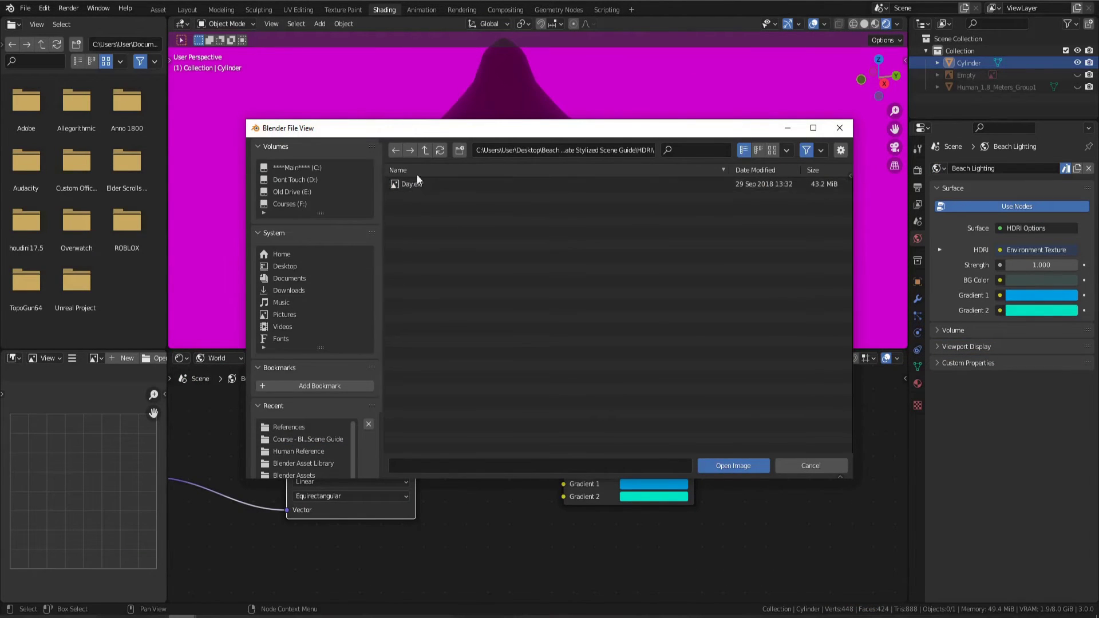
{"action": "double_click", "coordinate": [416, 182]}
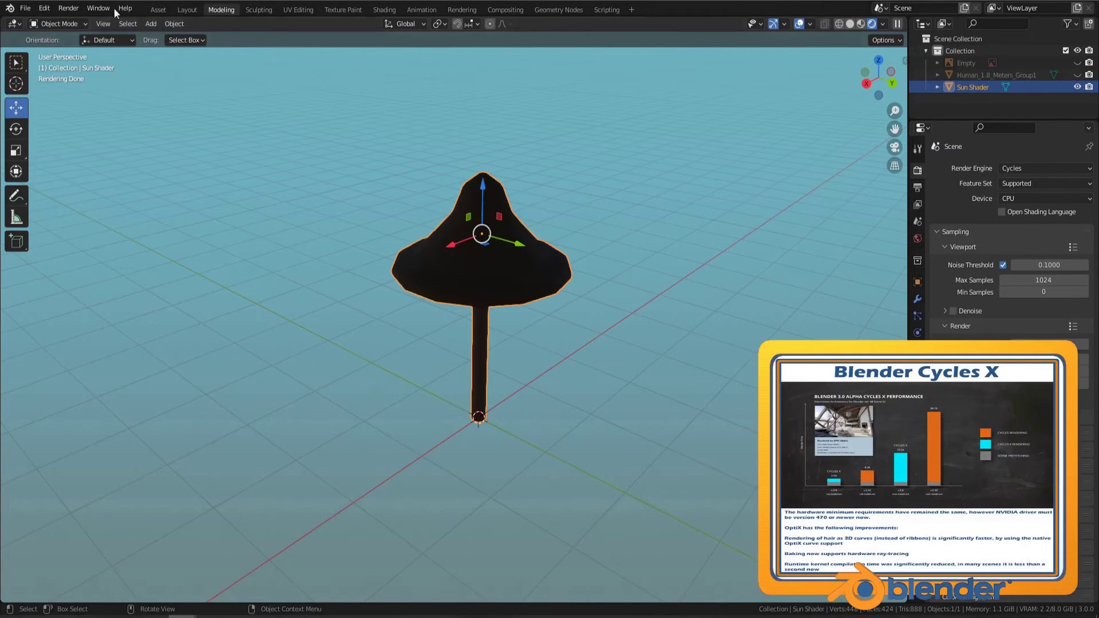
Set Cycles to render with OptiX on the GPU in Preferences > System.
{"action": "left_click", "coordinate": [44, 8]}
{"action": "left_click", "coordinate": [69, 185]}
{"action": "left_click", "coordinate": [256, 55]}
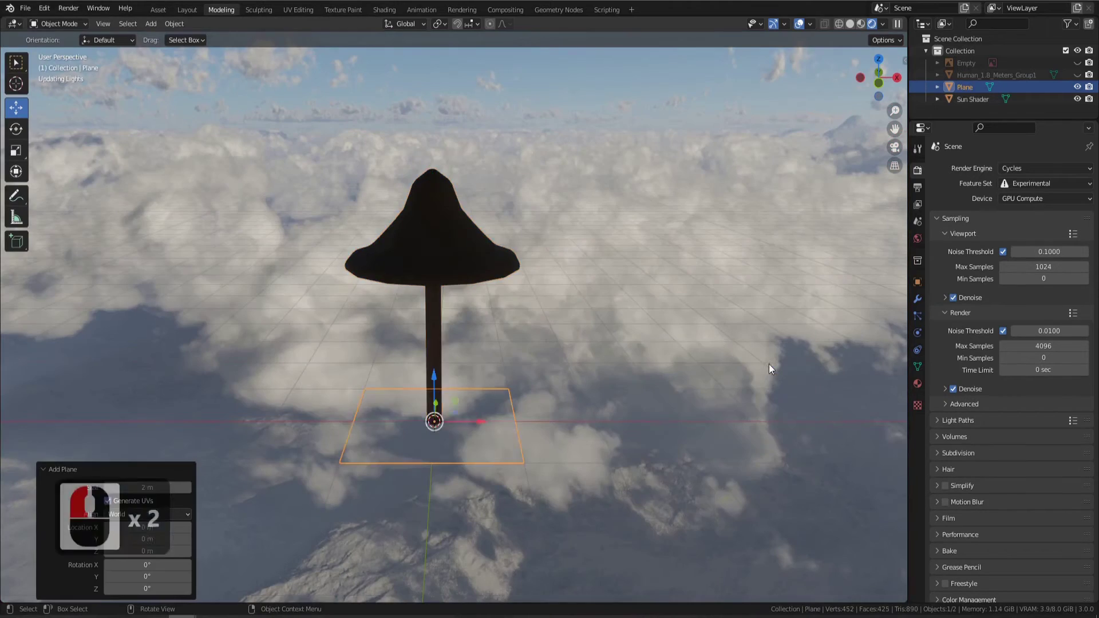
Add a Sun light and position it above the plane.
{"action": "scroll", "coordinate": [571, 282], "scroll_direction": "down", "scroll_amount": 3}
{"action": "middle_click_drag", "start_coordinate": [571, 281], "coordinate": [479, 338]}
{"action": "scroll", "coordinate": [578, 269], "scroll_direction": "down", "scroll_amount": 3}
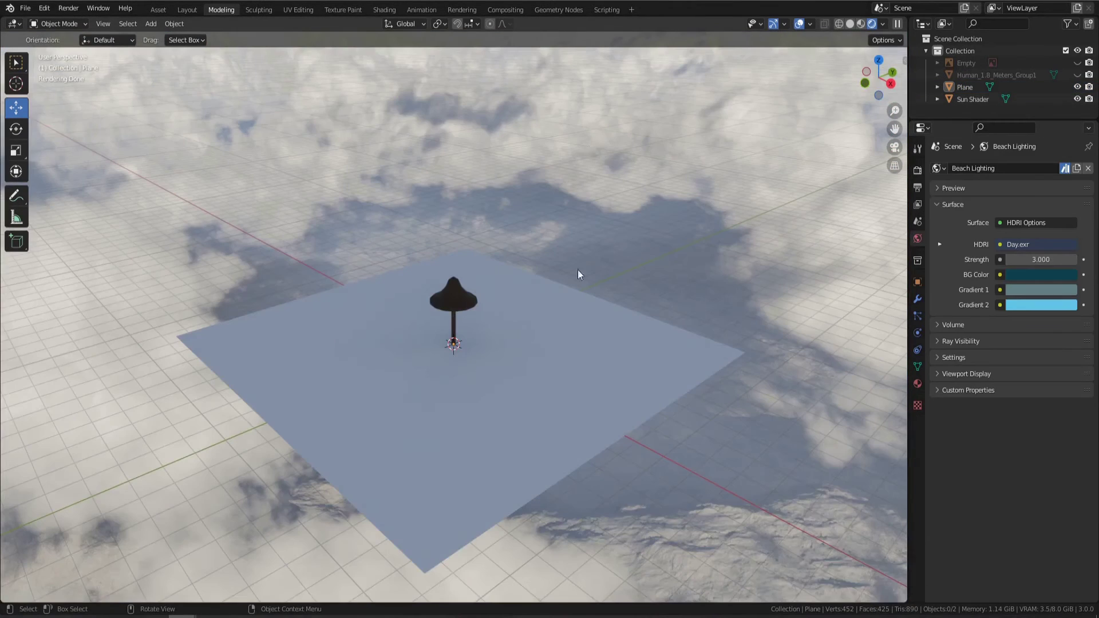
{"action": "key", "text": "shift+a"}
{"action": "left_click", "coordinate": [578, 473]}
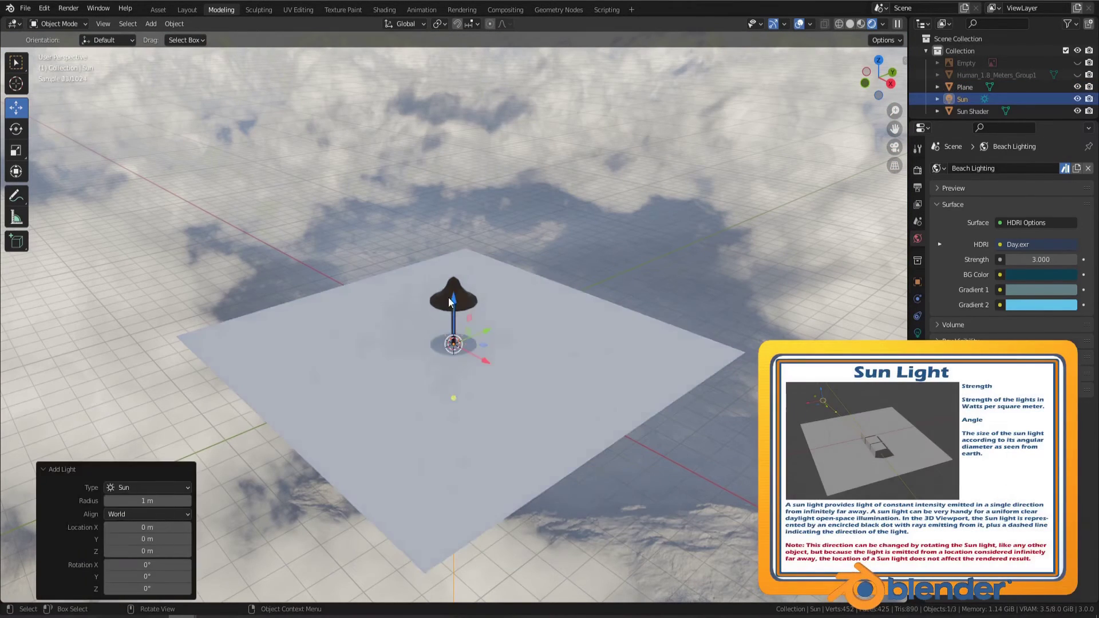
{"action": "left_click_drag", "start_coordinate": [448, 297], "coordinate": [485, 305]}
{"action": "middle_click_drag", "start_coordinate": [485, 305], "coordinate": [606, 225]}
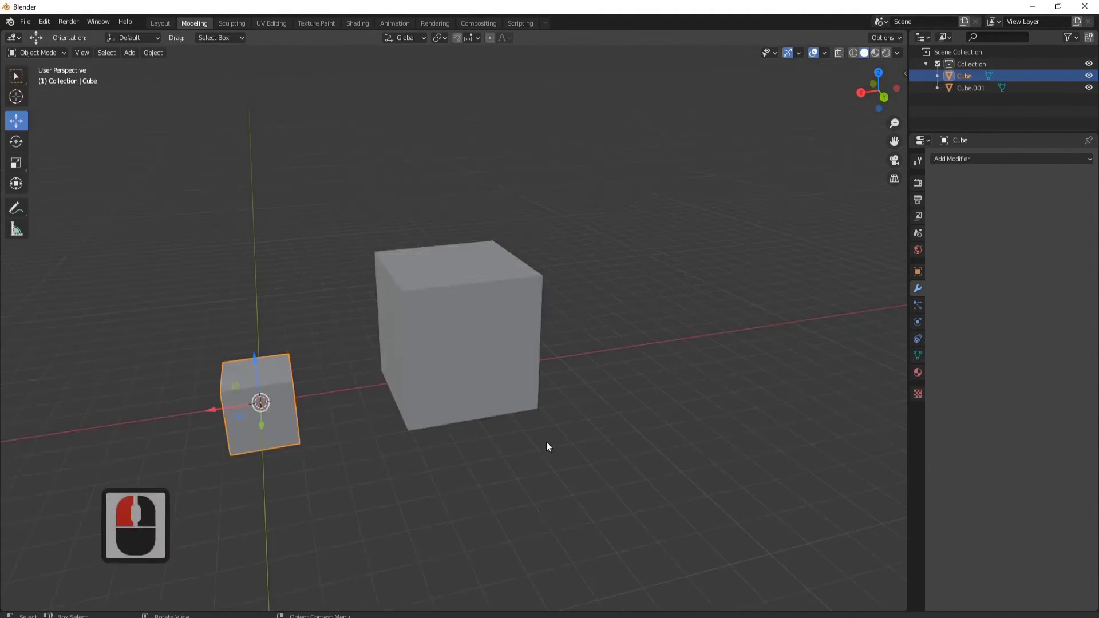
Frame the Cube with numpad period and switch it into Edit Mode.
{"action": "key", "text": "KP_Decimal"}
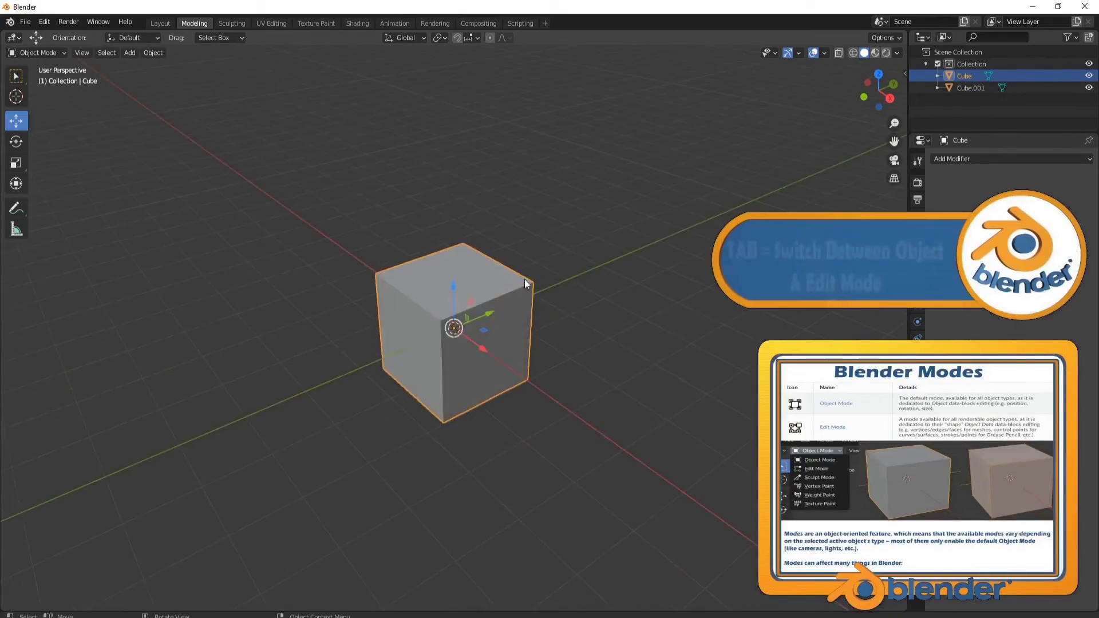
{"action": "key", "text": "Tab"}
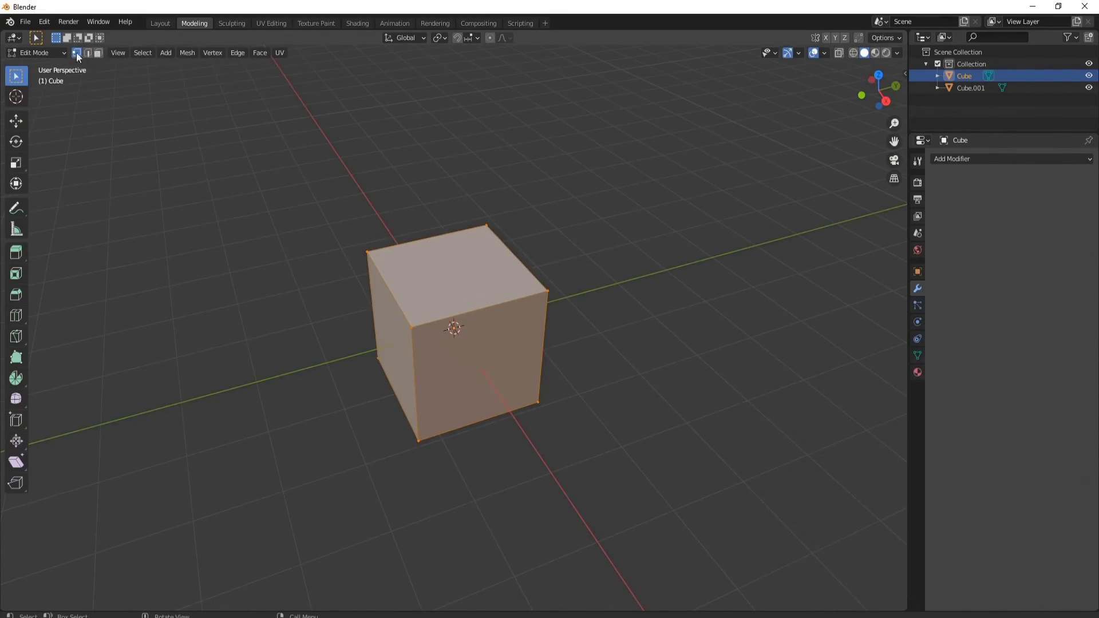